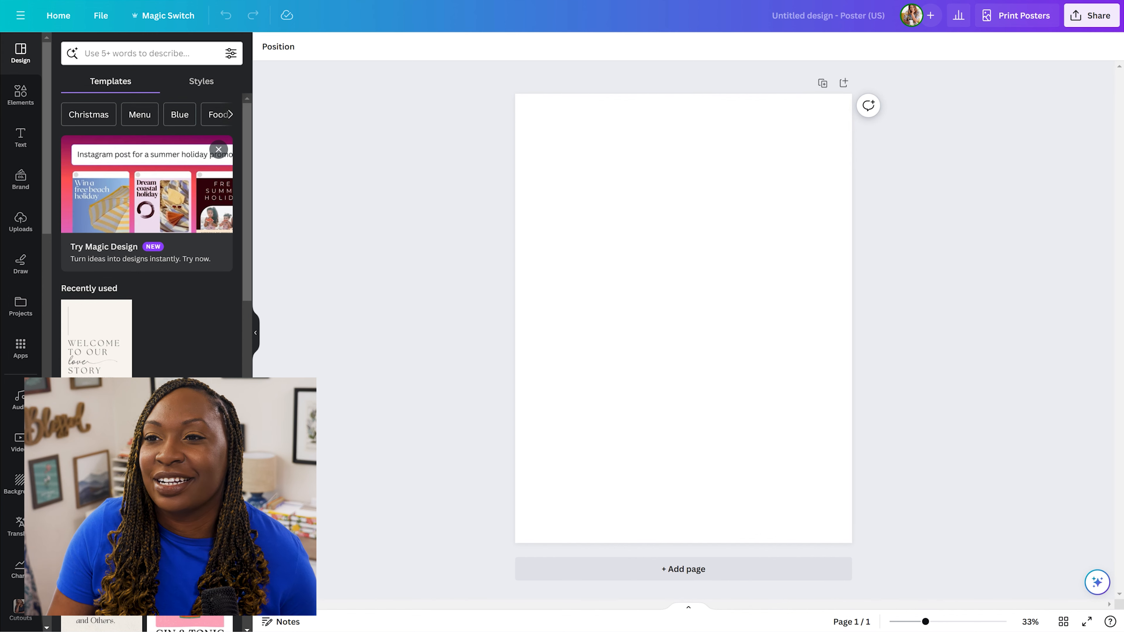
- Apply the recently used "Welcome to our love story" wedding poster template and replace the script word "love" with "home"
click(124, 357)
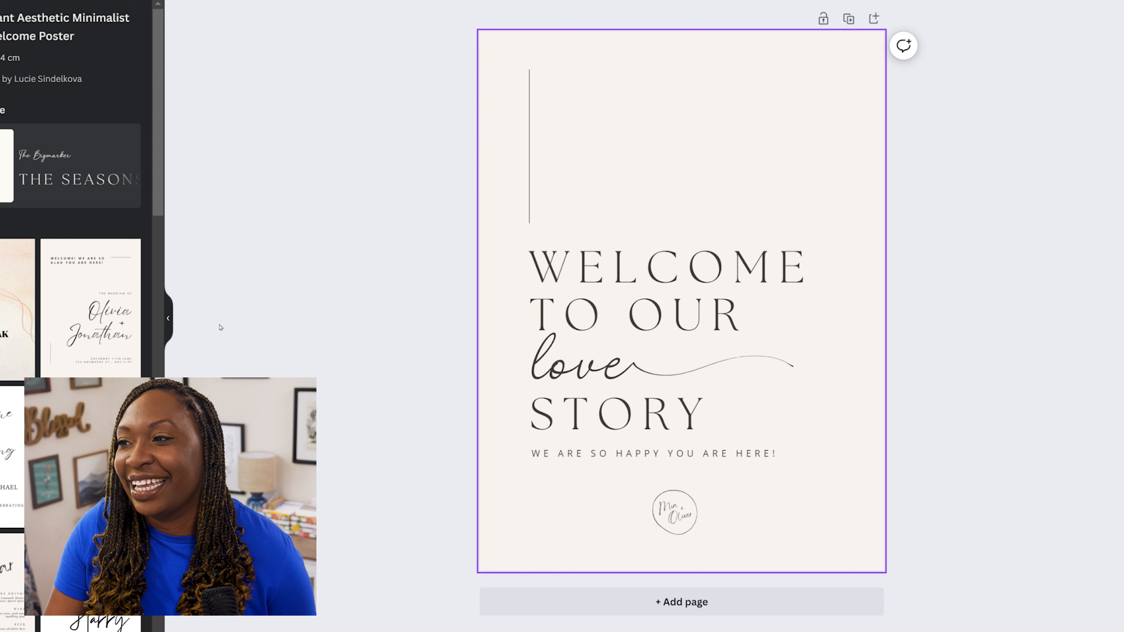
double_click(557, 366)
text(home)
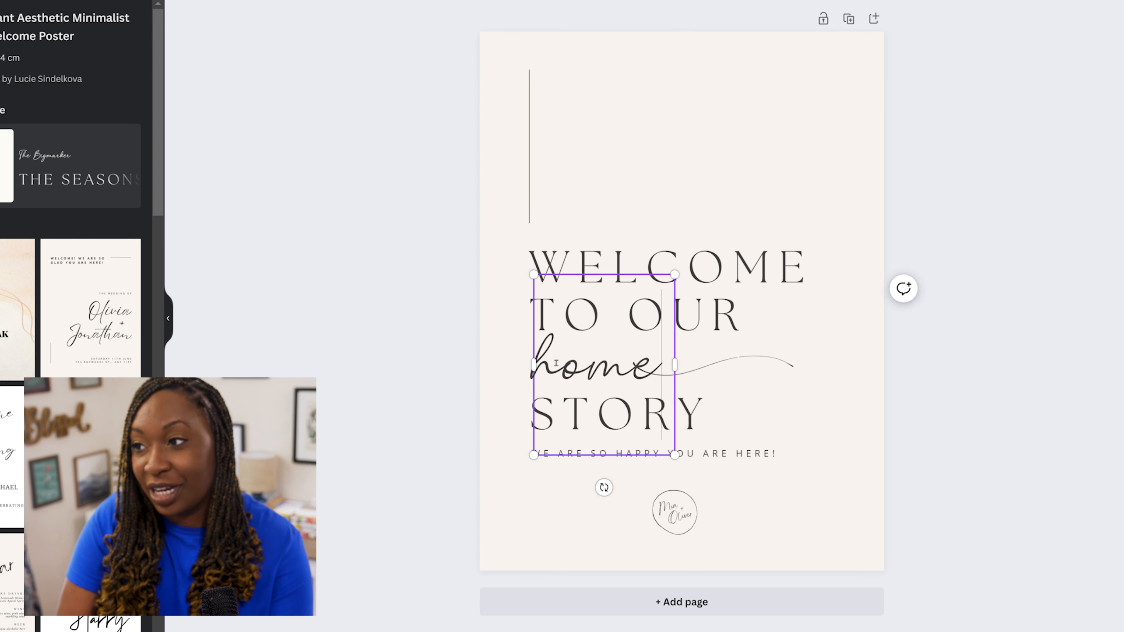
click(1001, 451)
- Delete the "STORY" line, the tagline and the round names logo, and shift the flourish clear of the word "home"
click(696, 517)
key(Delete)
click(717, 455)
key(Delete)
click(677, 516)
key(Delete)
click(689, 425)
key(Delete)
drag(740, 378, 776, 363)
click(951, 281)
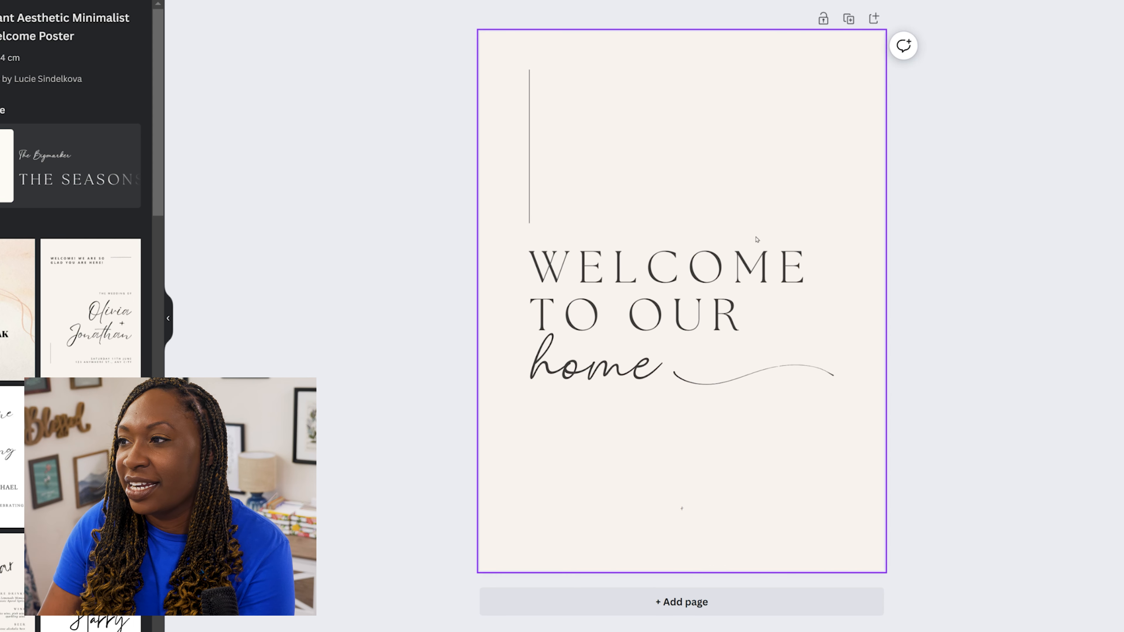
- Move the "WELCOME TO OUR home" text and its flourish together up beside the vertical line
click(699, 269)
shift+click(682, 325)
shift+click(587, 363)
shift+click(715, 371)
drag(633, 299, 650, 144)
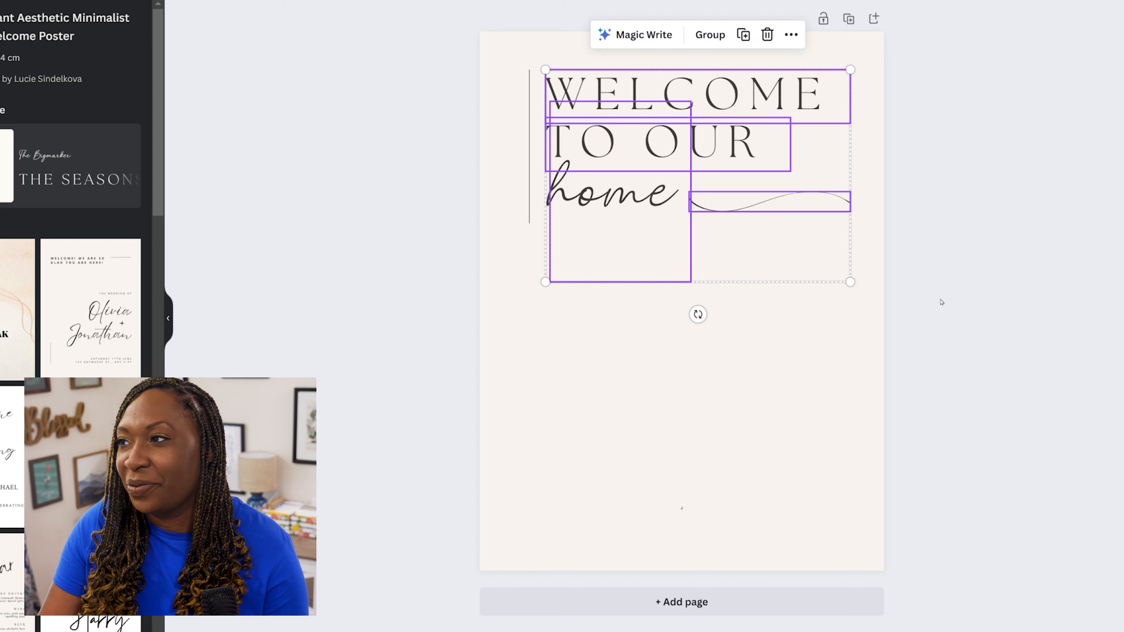
click(948, 305)
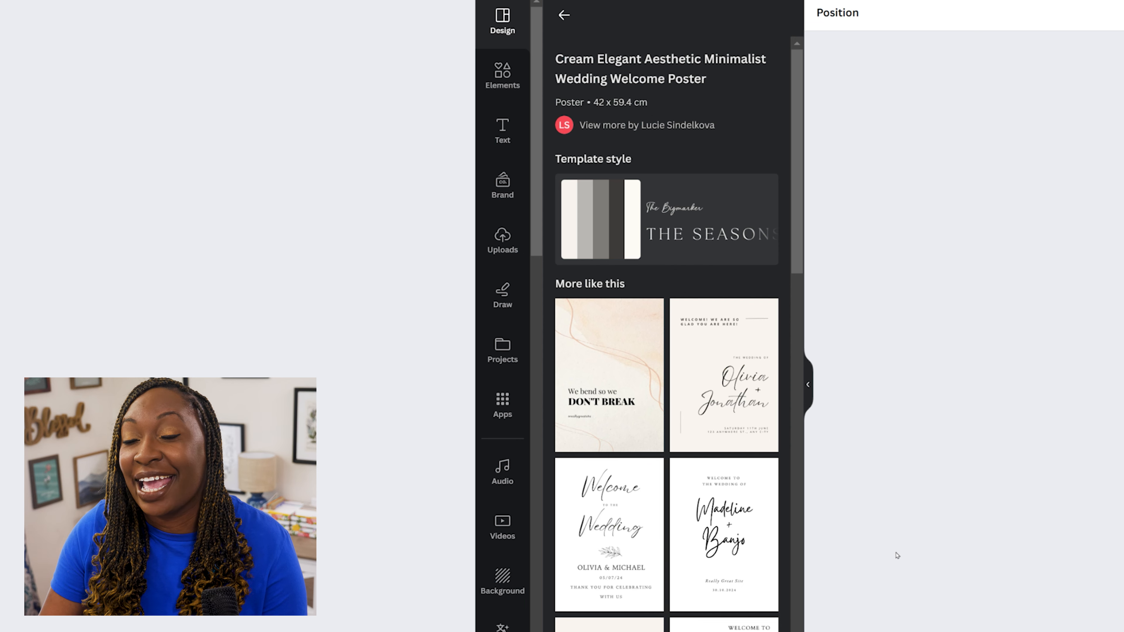
- Search the Canva apps for "translate" and open the Translate app
click(515, 418)
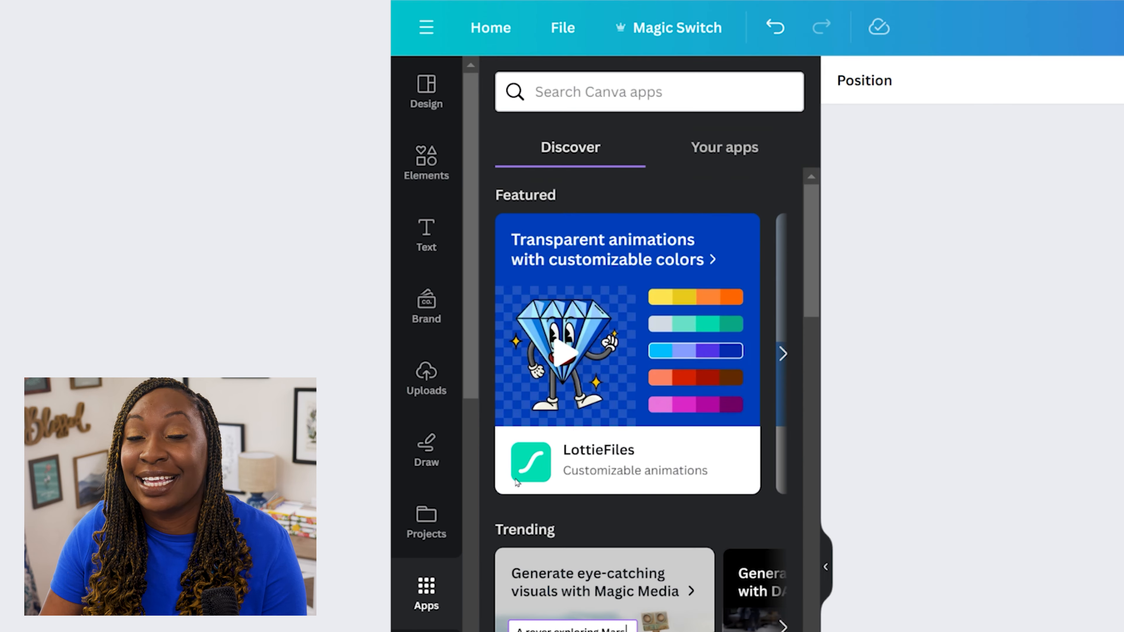
click(686, 29)
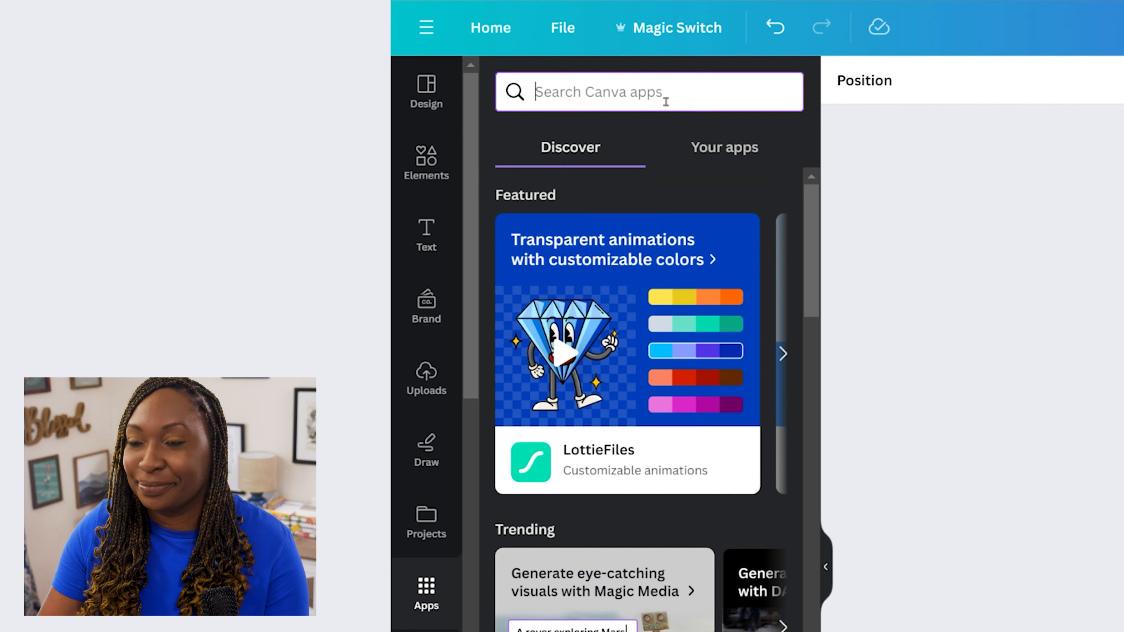
text(translate)
key(Return)
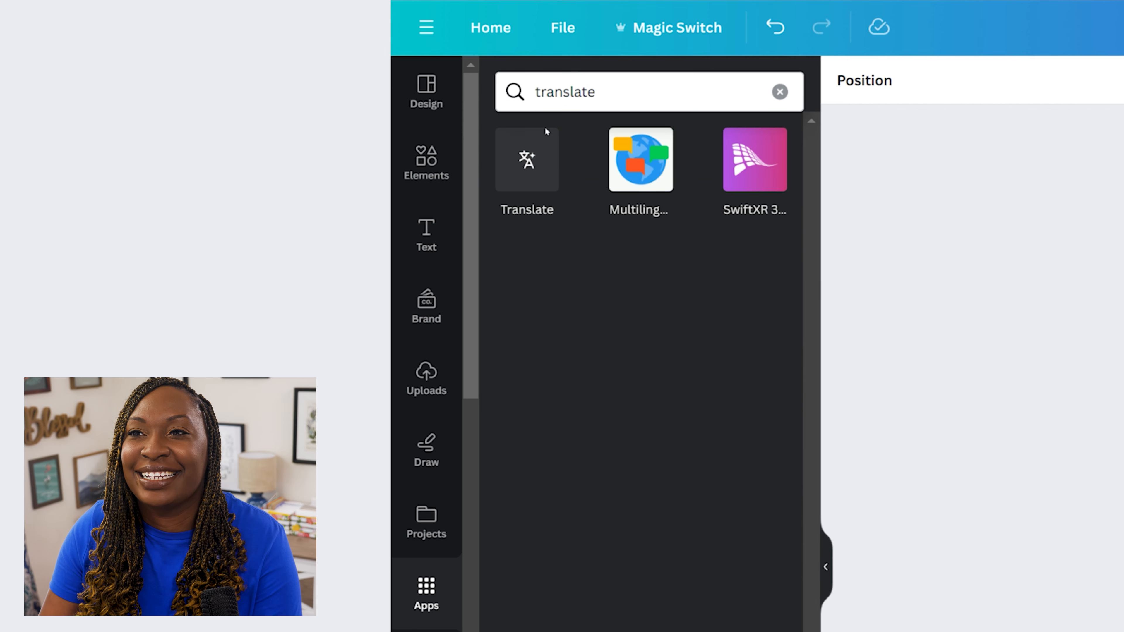
click(532, 160)
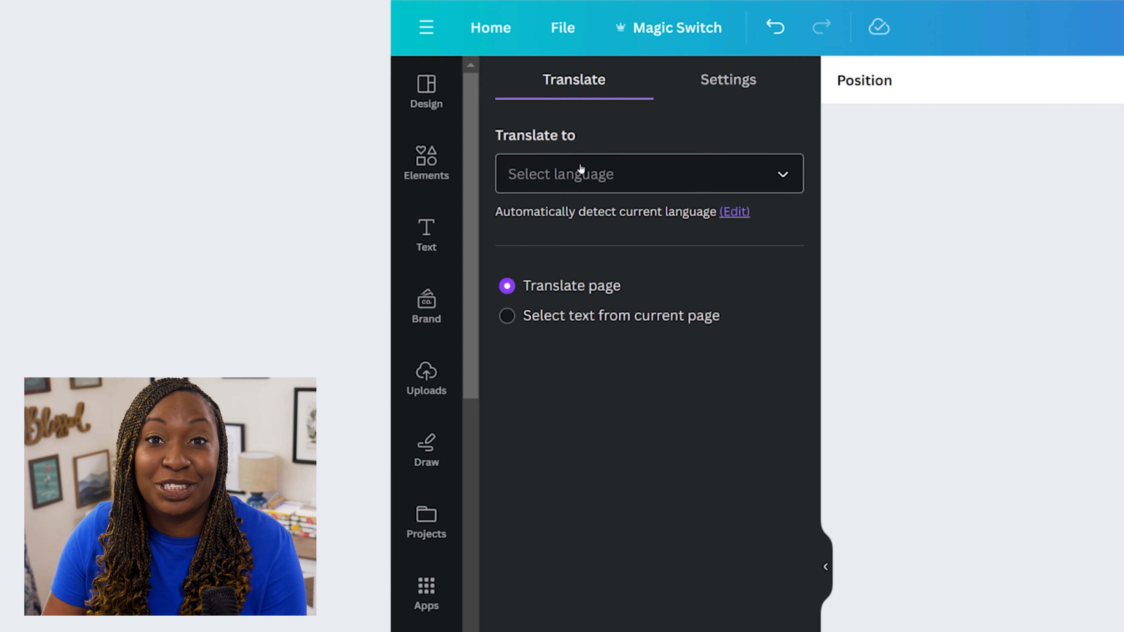
- Set Spanish as the language to translate to
click(580, 171)
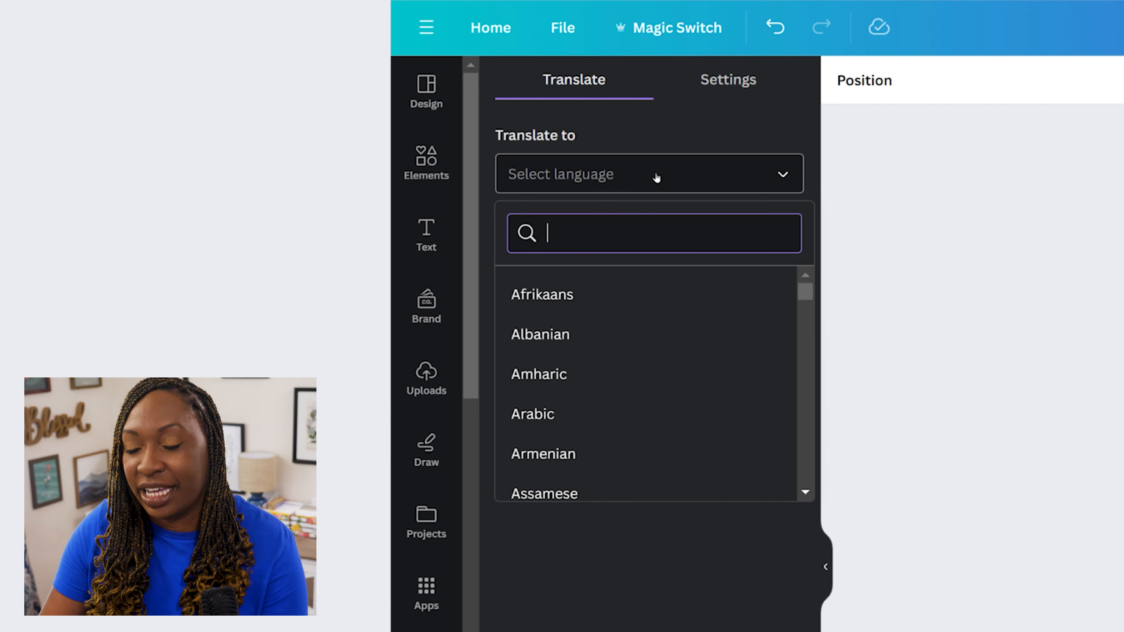
text(Spanish)
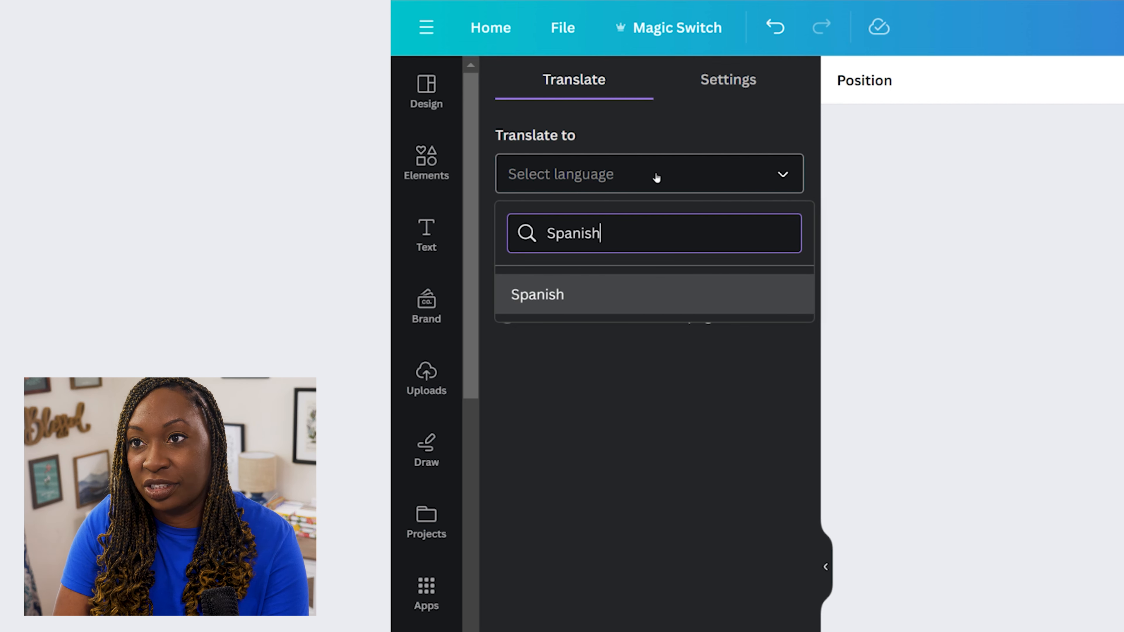
click(671, 307)
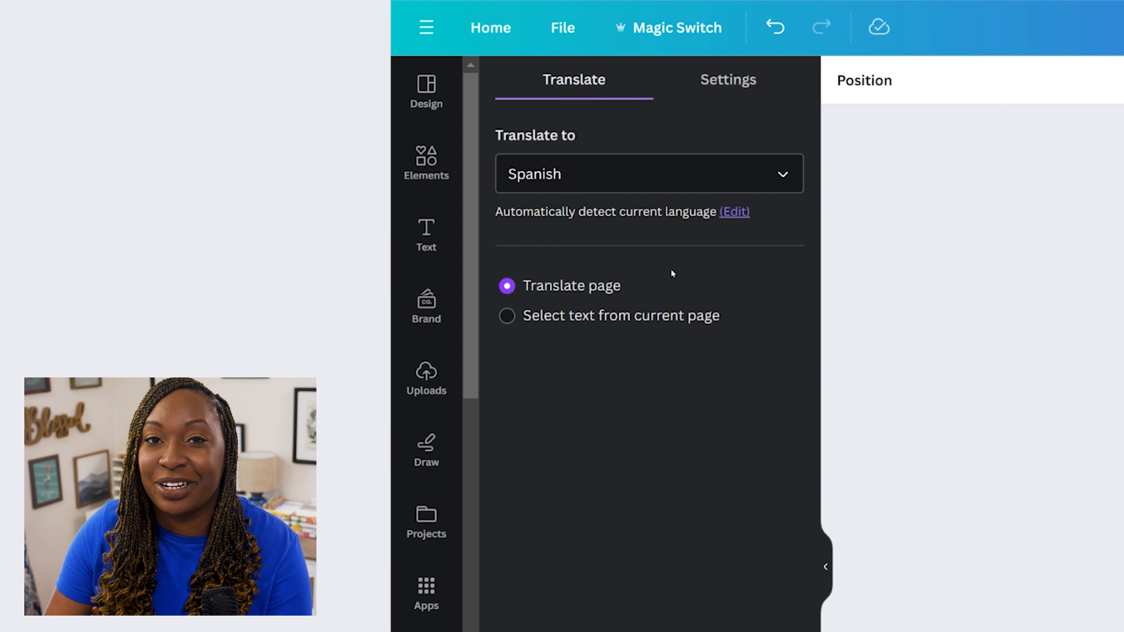
- Translate only selected text from the current page, leaving out the stray fourth text item
click(656, 322)
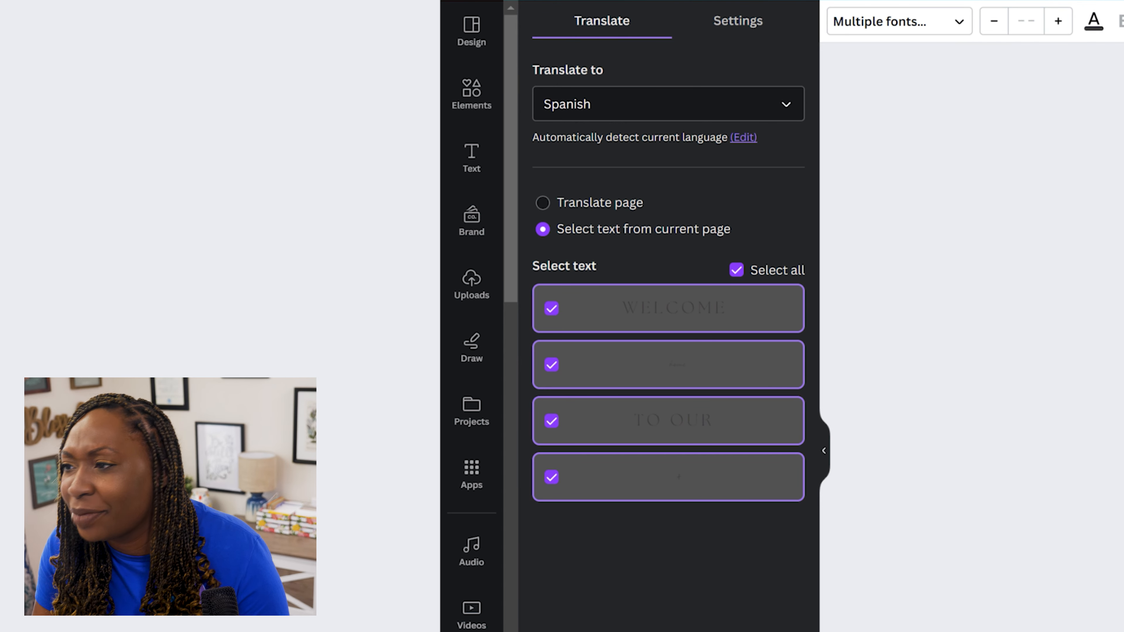
click(551, 476)
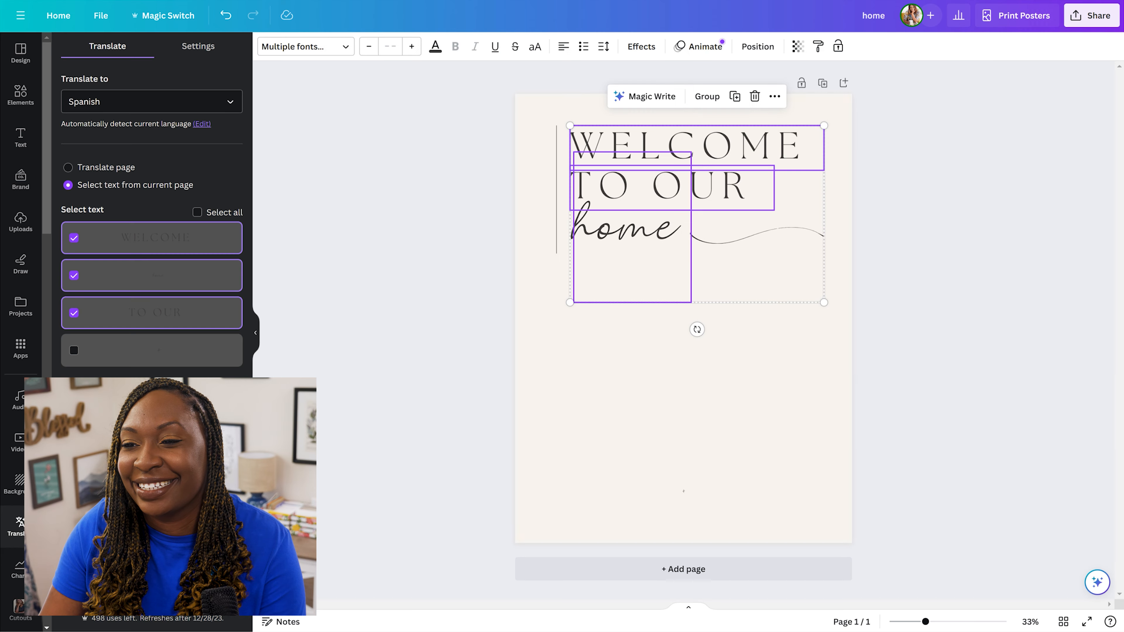
click(616, 377)
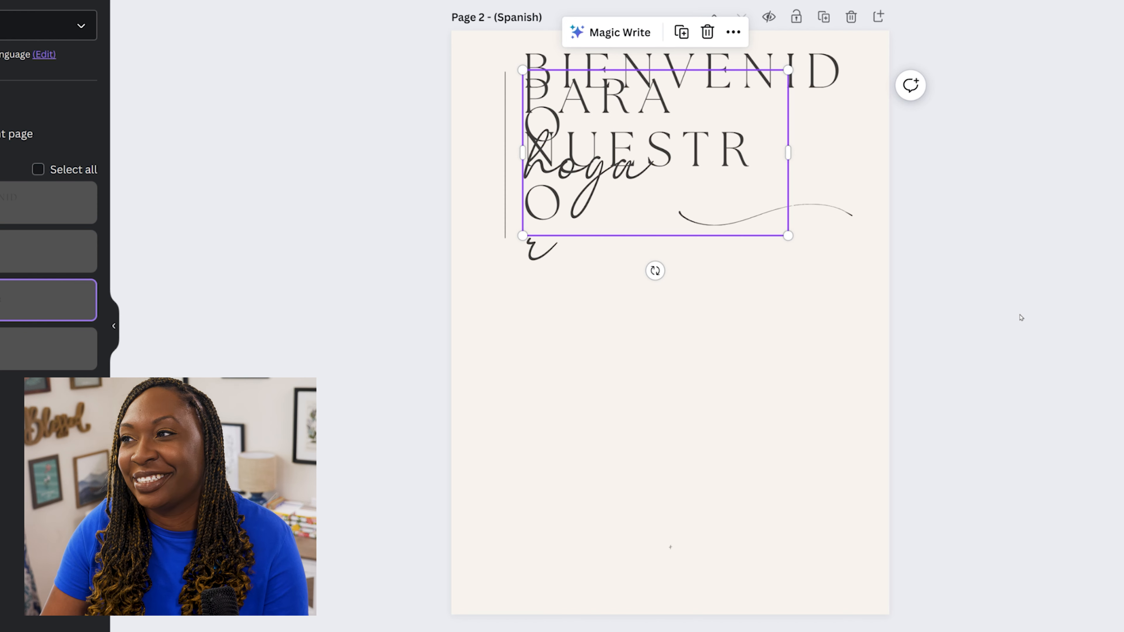
- Delete the stray mark near the bottom of the original English page
click(939, 334)
scroll(520, 526, up, 8)
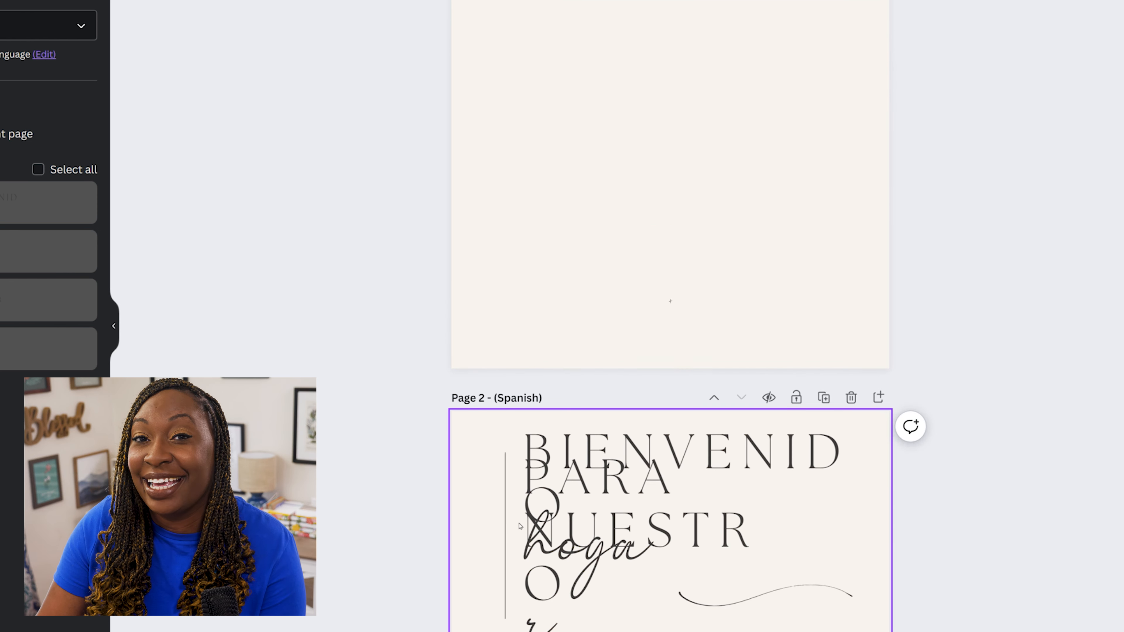
key(ctrl+a)
click(424, 256)
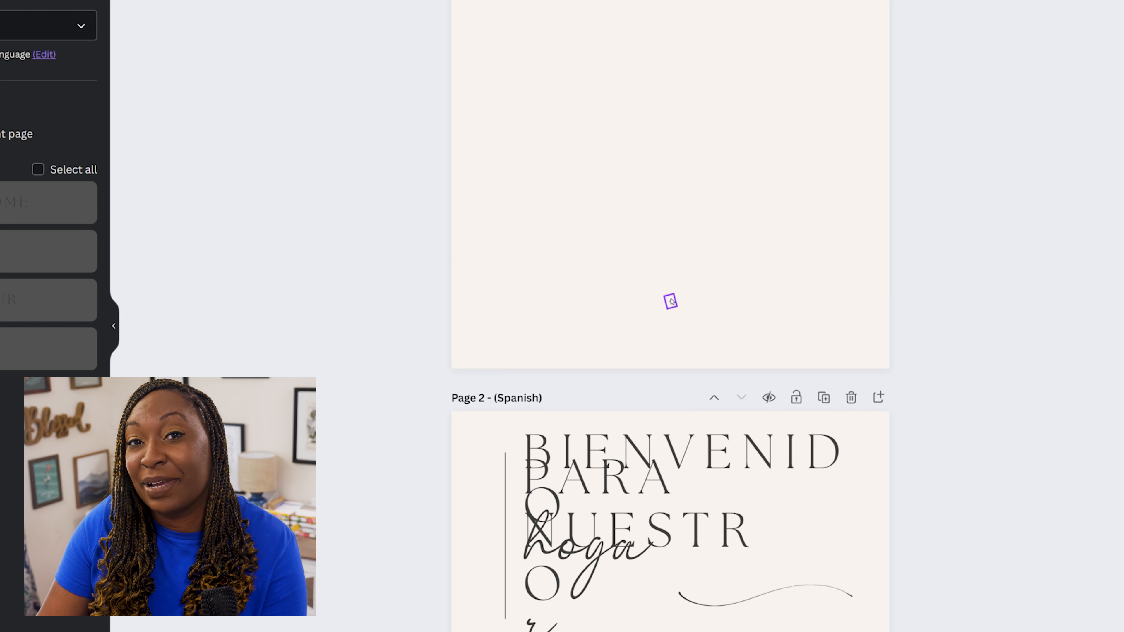
click(671, 301)
key(Delete)
- Move all the Spanish text and line elements from page 2 into the empty area below the English text on page 1
scroll(770, 386, up, 2)
drag(407, 518, 787, 221)
click(1104, 399)
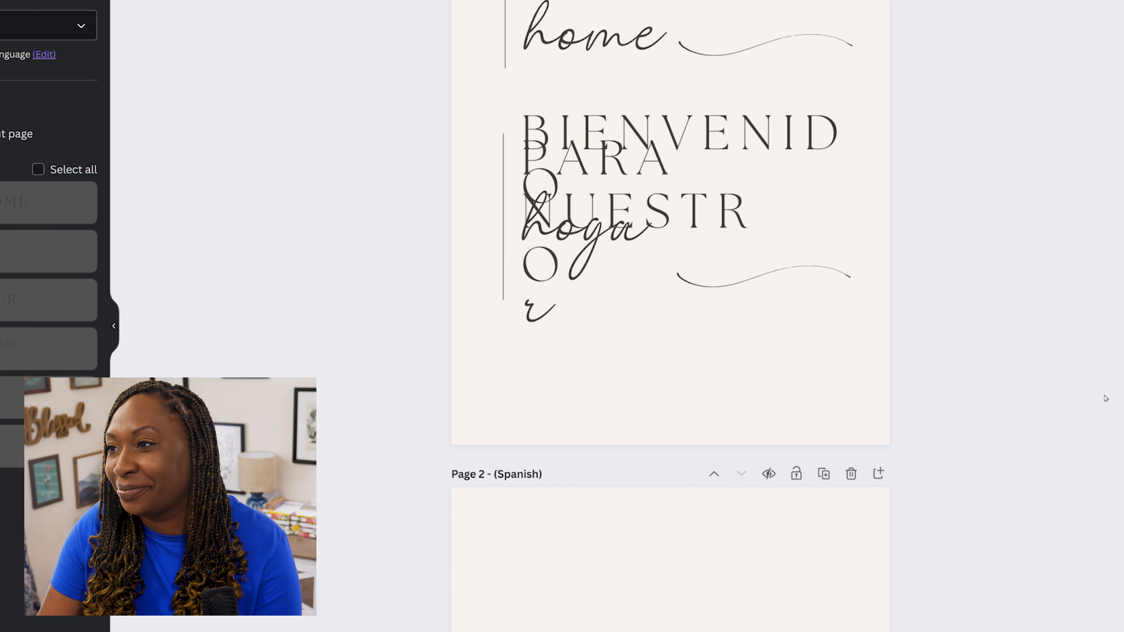
- Widen the "BIENVENIDO" text box so the word fits on a single line
scroll(709, 363, up, 3)
click(709, 332)
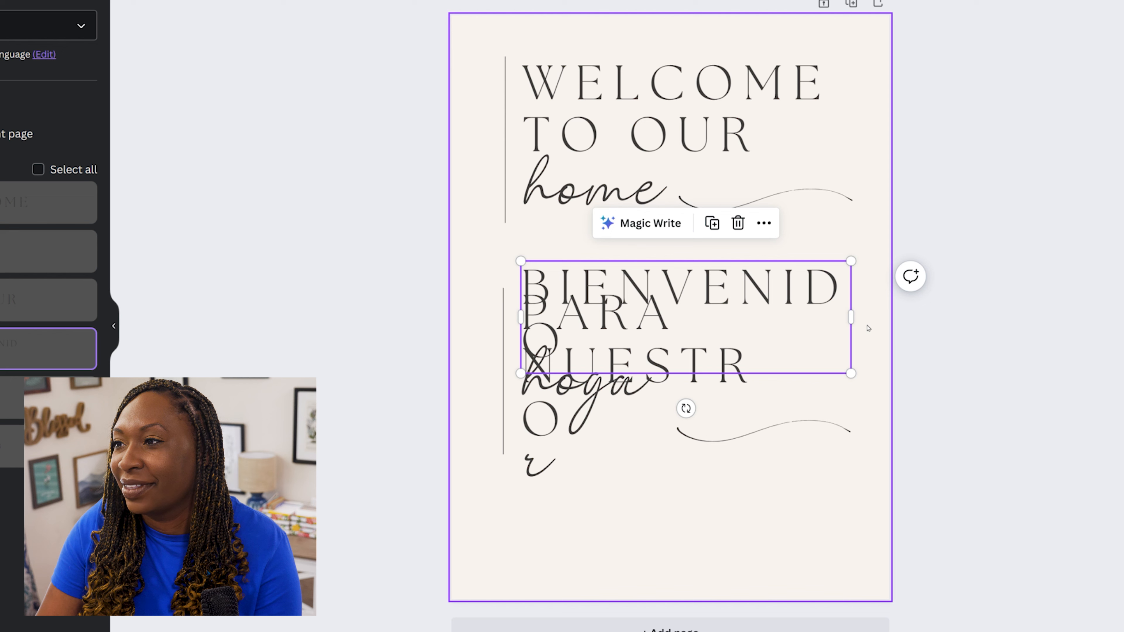
click(850, 317)
click(865, 318)
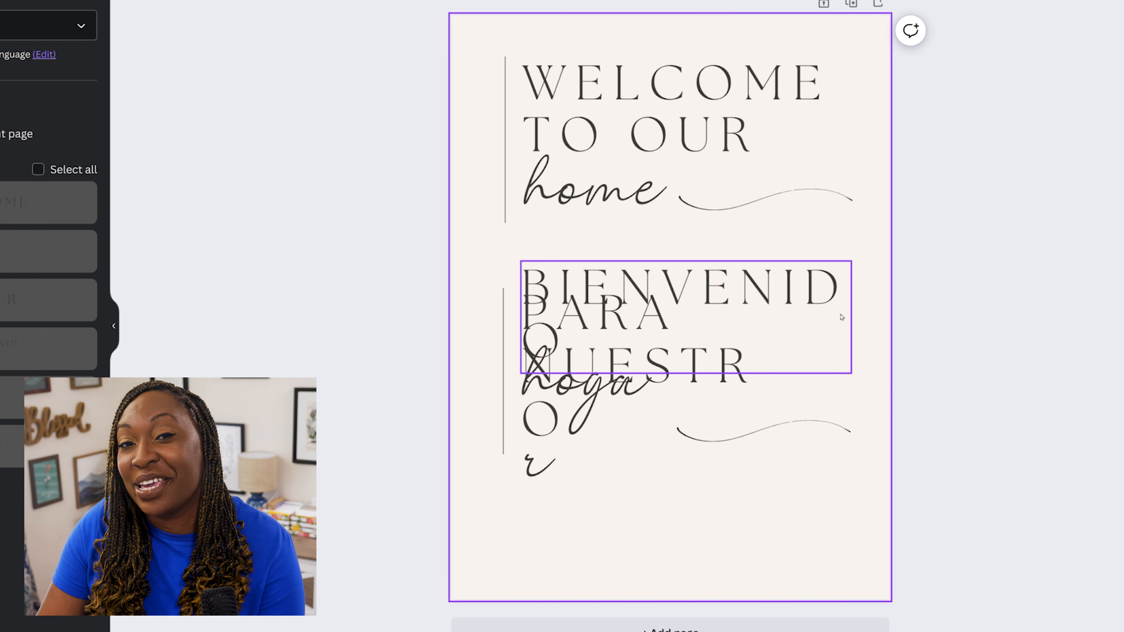
click(842, 317)
drag(851, 316, 786, 368)
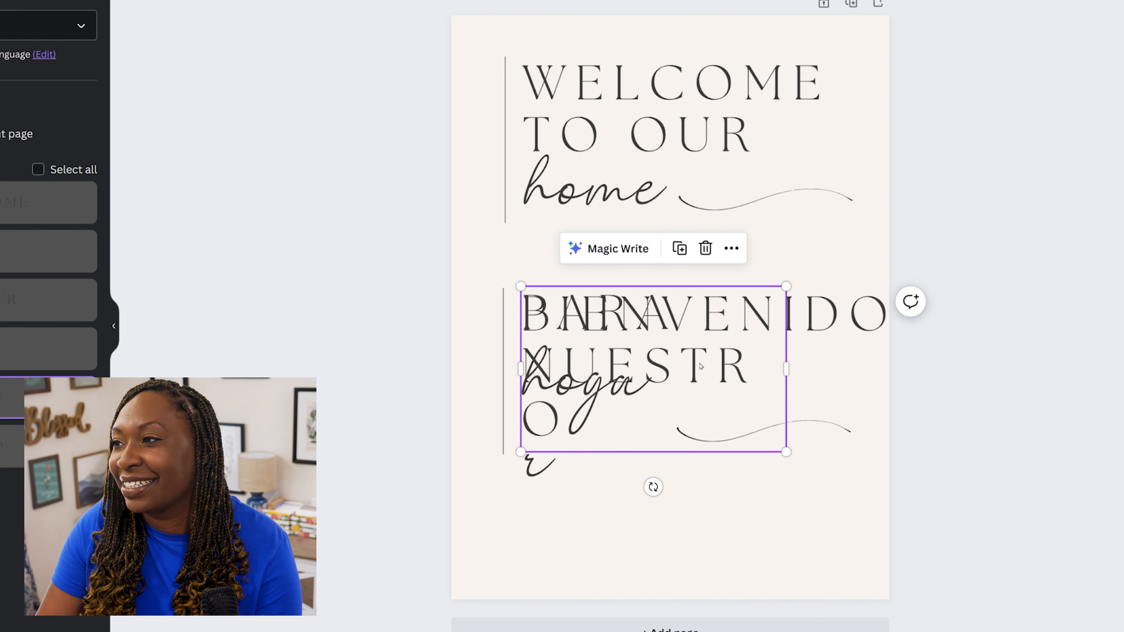
- Separate the overlapping "PARA NUESTRO" and "hogar" text by moving both down, and widen each box to fit one line
drag(701, 367, 701, 450)
drag(787, 452, 1122, 452)
drag(603, 379, 583, 534)
drag(662, 576, 804, 575)
- Stack "PARA NUESTRO" and "hogar" closely beneath "BIENVENIDO" beside the vertical line, and scale down "PARA NUESTRO"
drag(542, 438, 544, 353)
drag(545, 585, 564, 441)
click(1001, 442)
click(1031, 394)
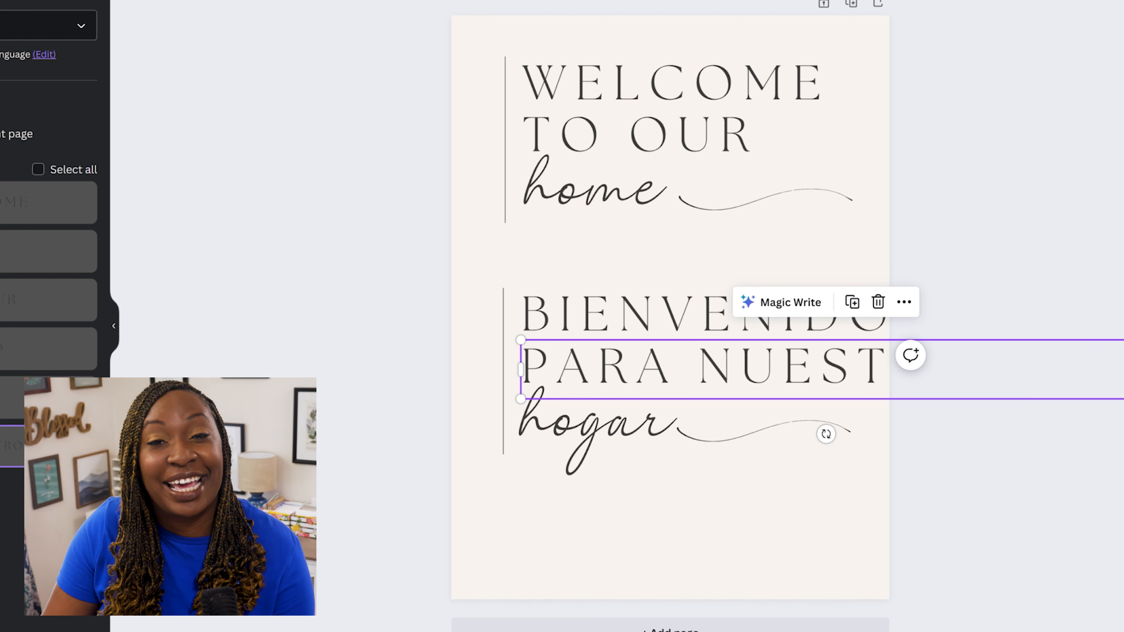
drag(1120, 399, 985, 390)
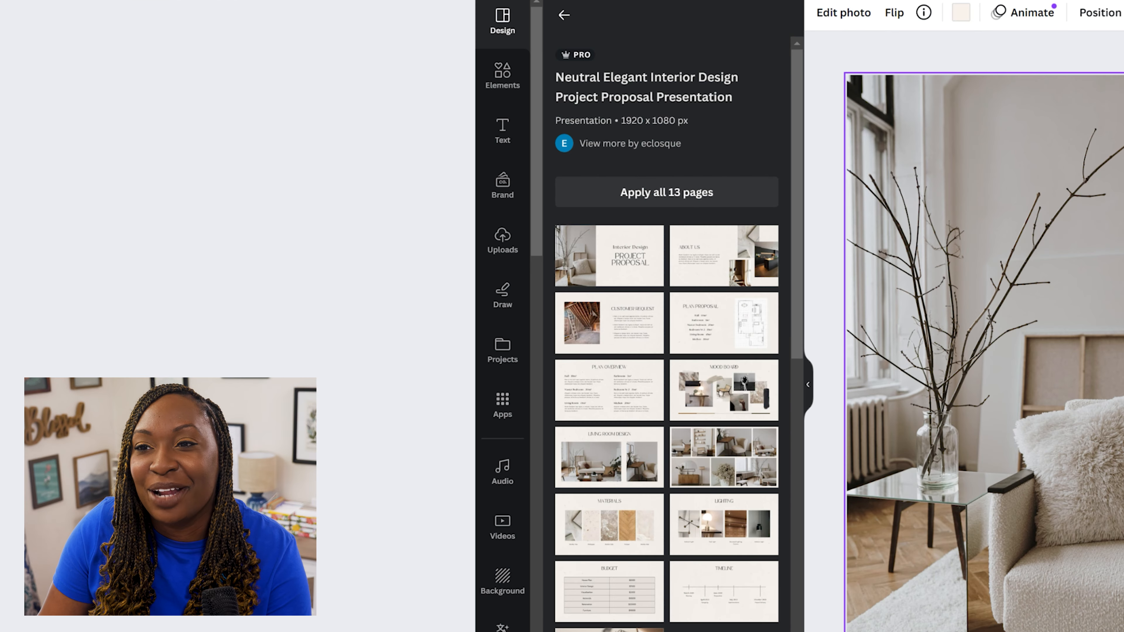
- In the interior design presentation, search the Canva apps for "multi" and open the Multilingual voiceover app
click(506, 413)
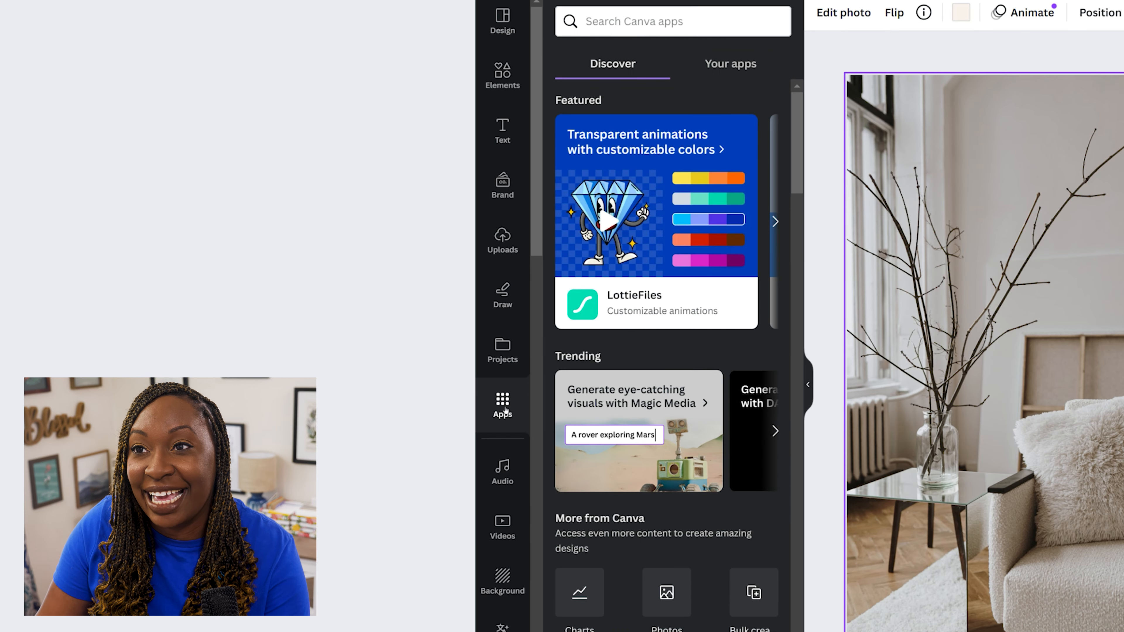
click(672, 18)
text(m)
text(ulti)
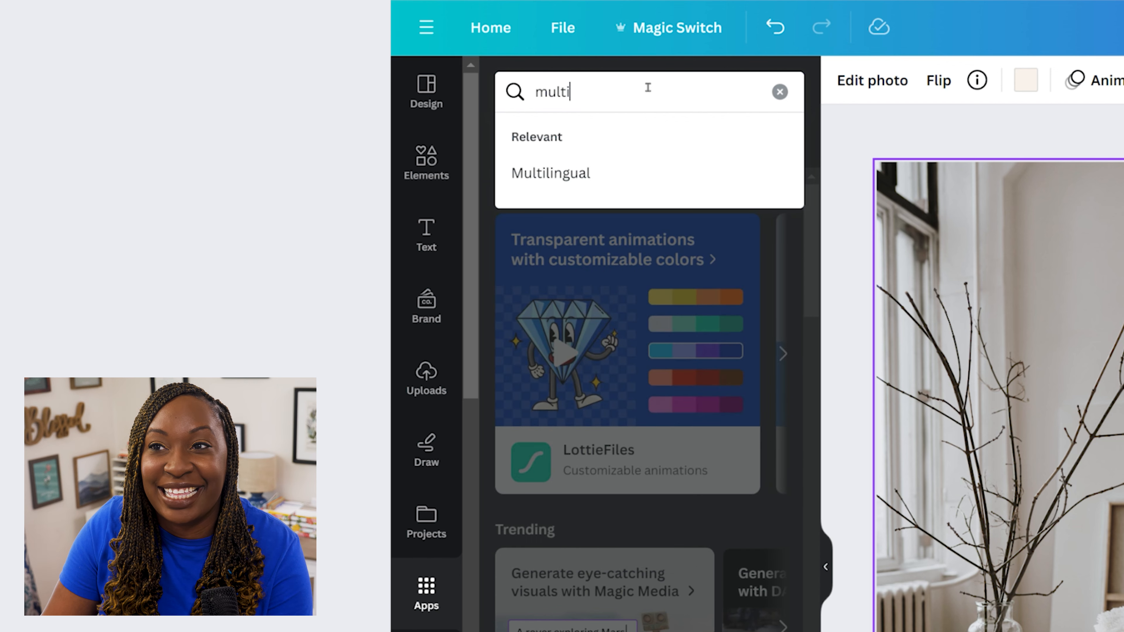
click(623, 160)
click(536, 165)
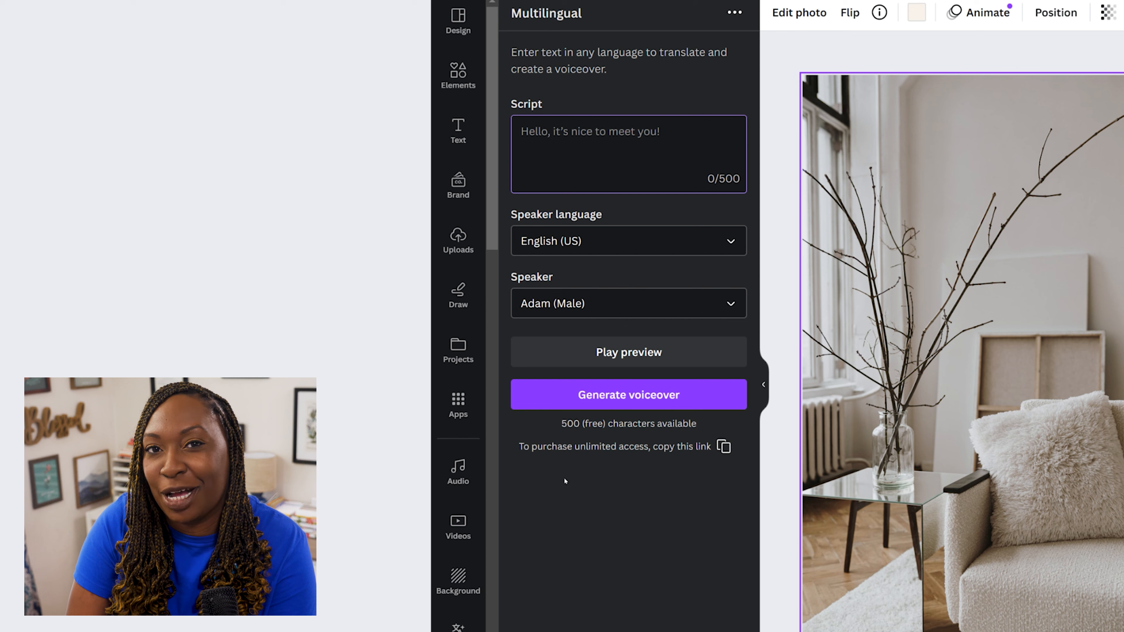
- Enter the voiceover script "Hi! We're super excited to present our interior design project proposal."
text(Hi! We're su)
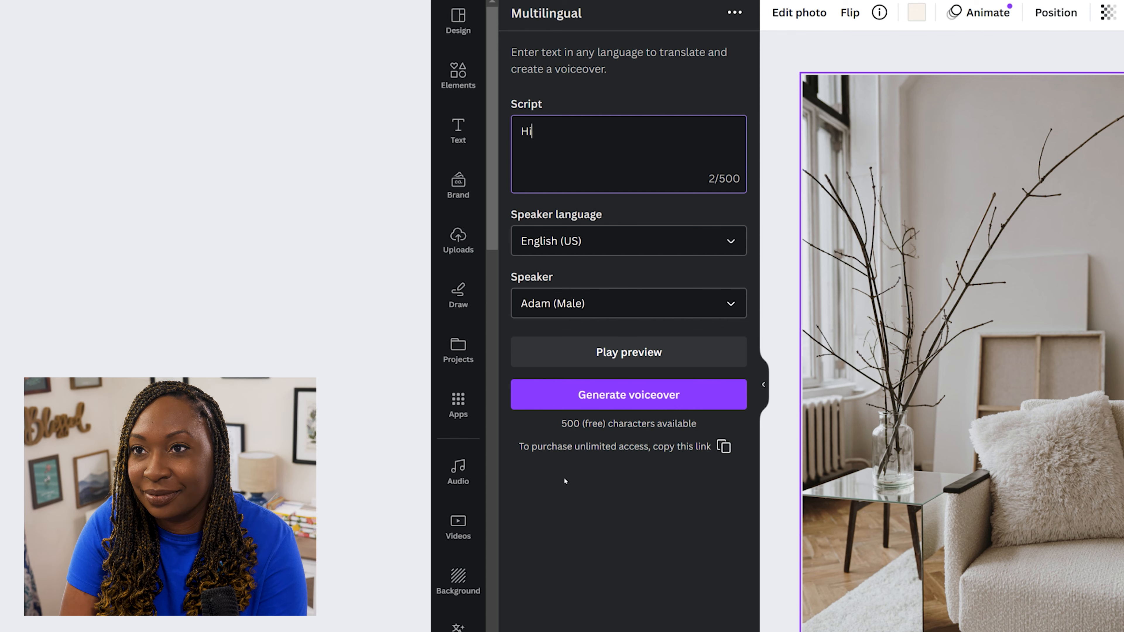
text(per excited to present our interior design project proposal.)
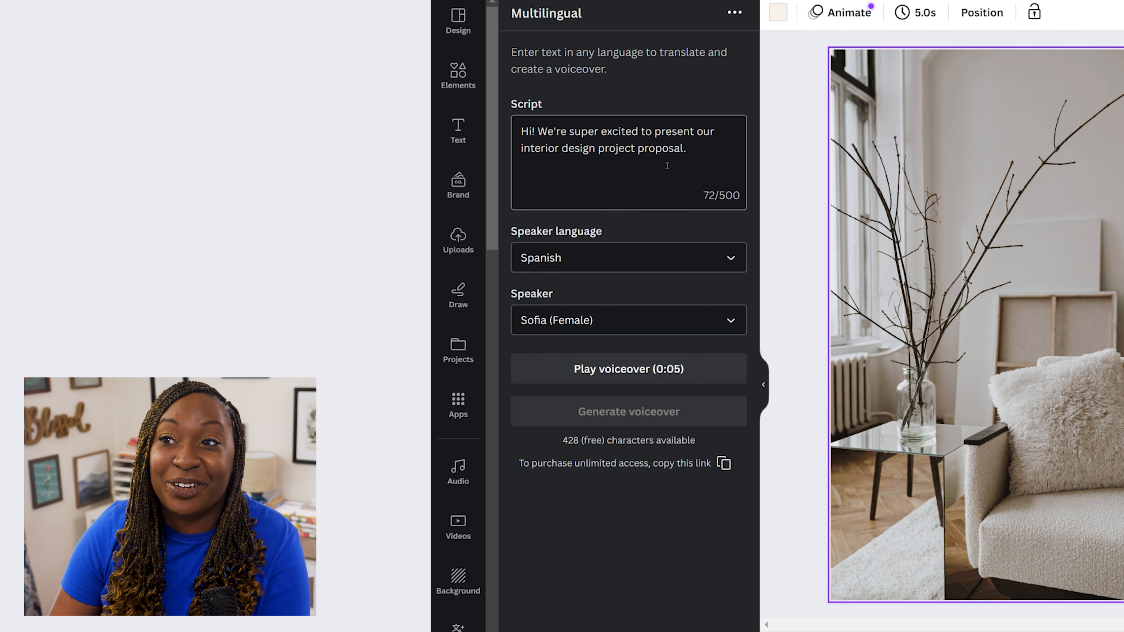
- Choose Spanish as the speaker language and Sofia (Female) as the speaker
click(643, 268)
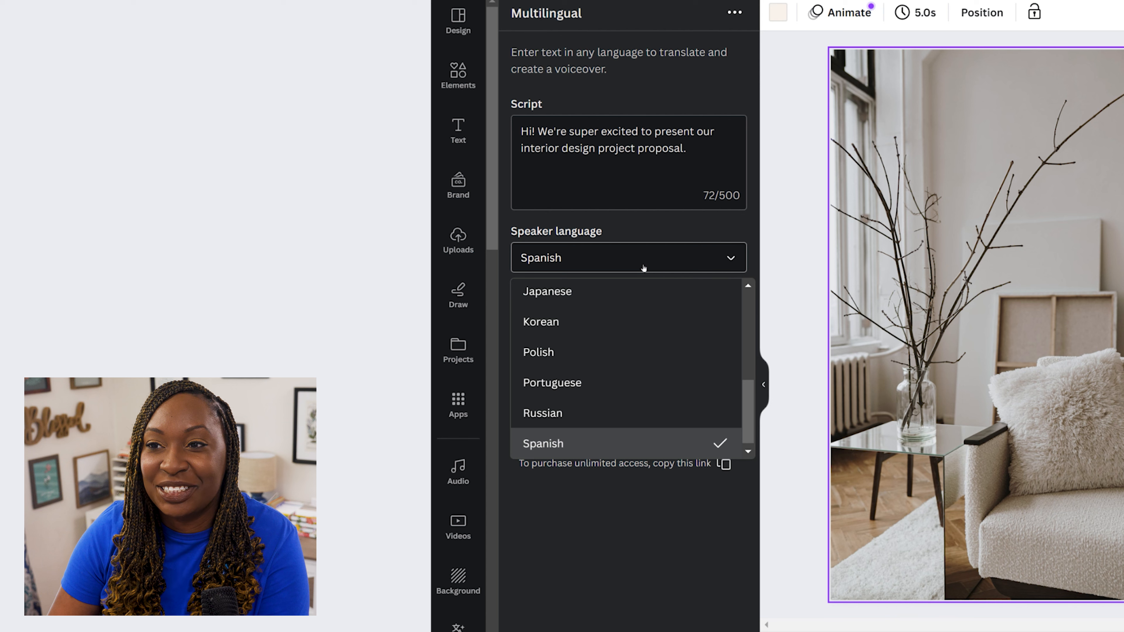
click(598, 445)
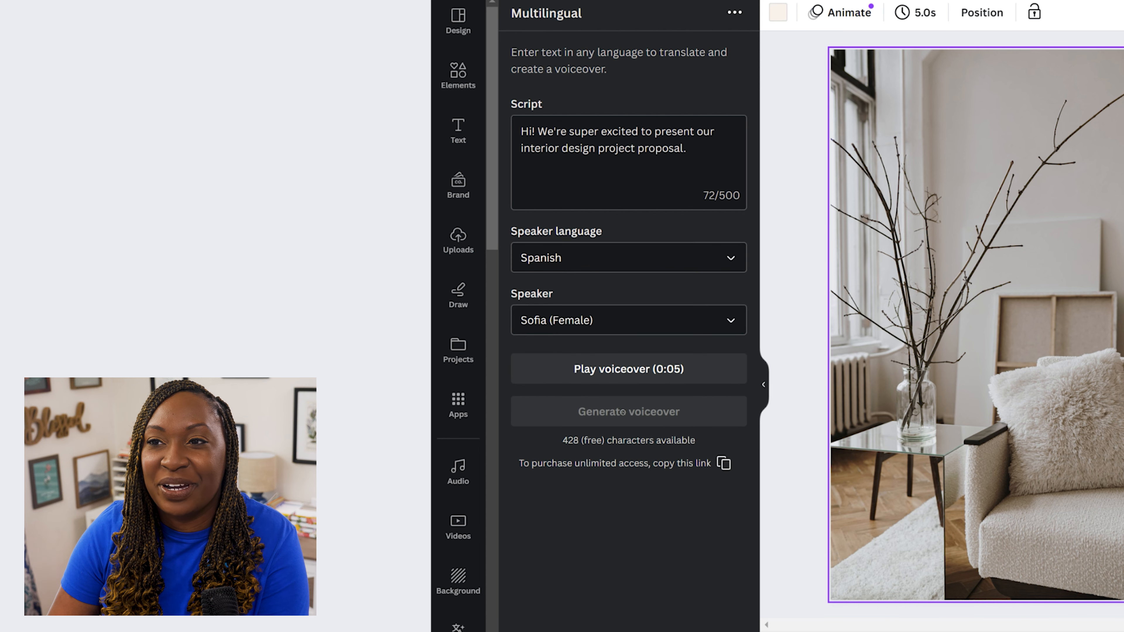
click(648, 329)
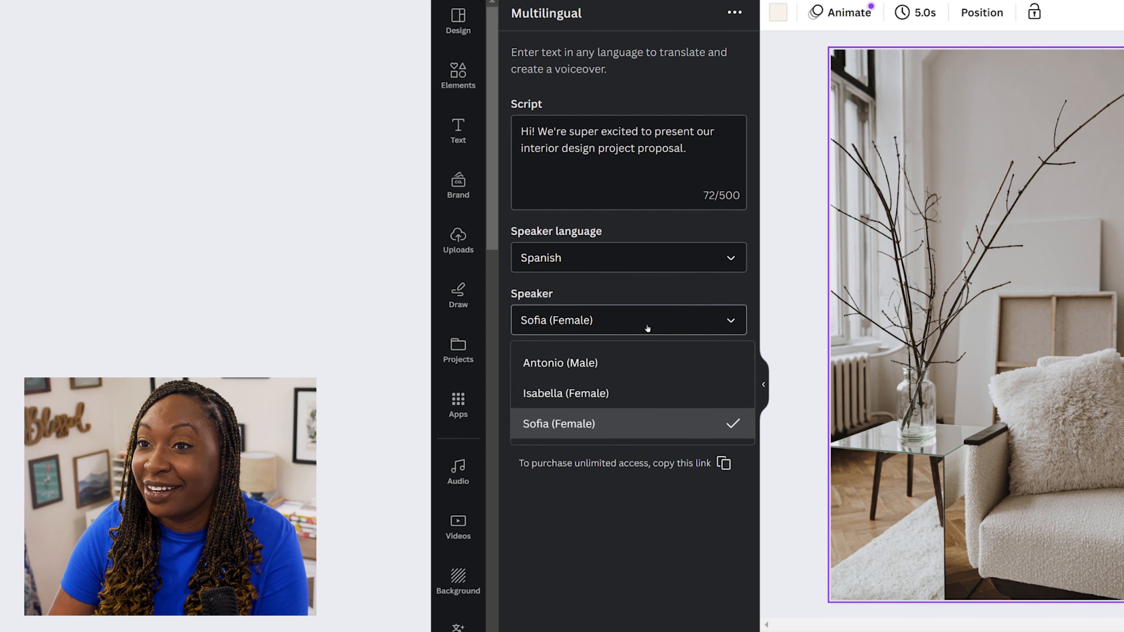
click(629, 424)
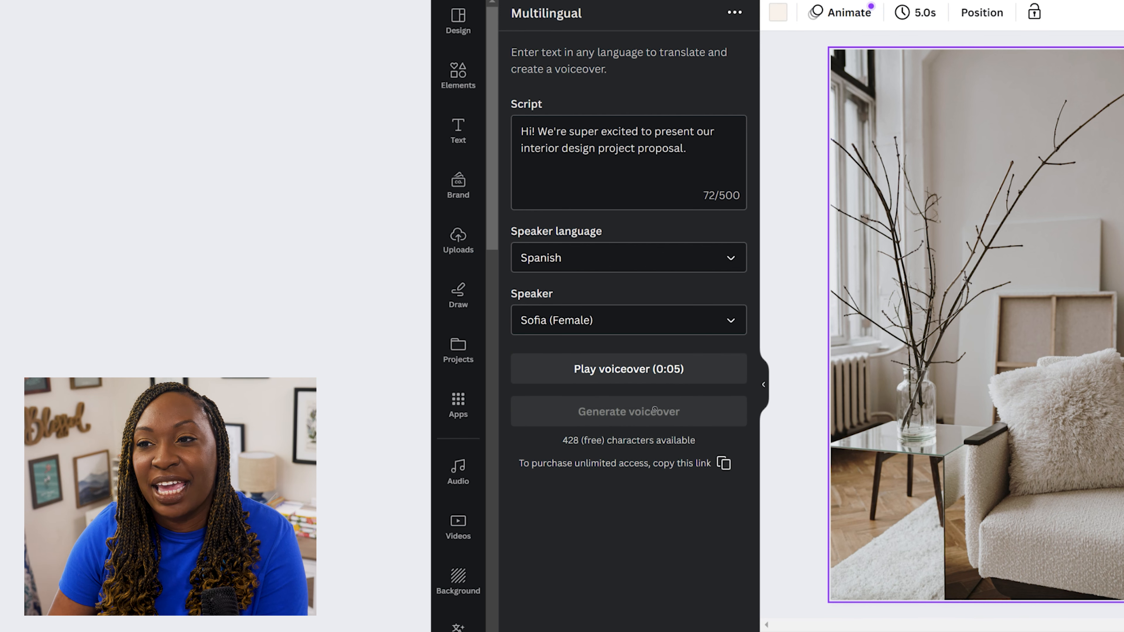
- Play the generated Spanish voiceover and select its audio clip in the timeline
click(676, 373)
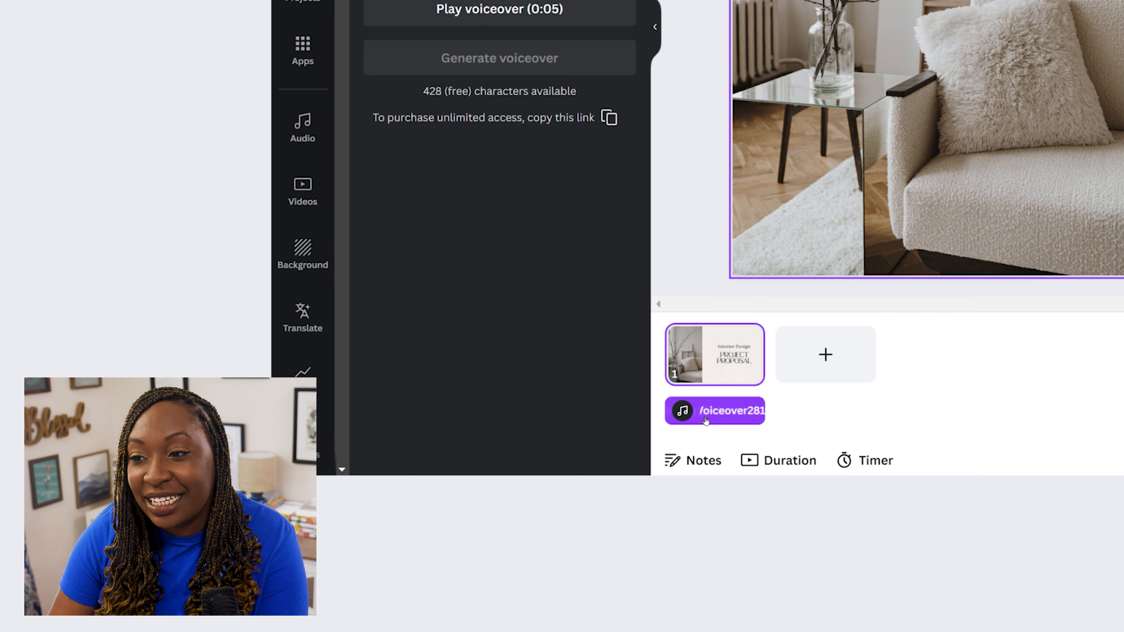
click(706, 418)
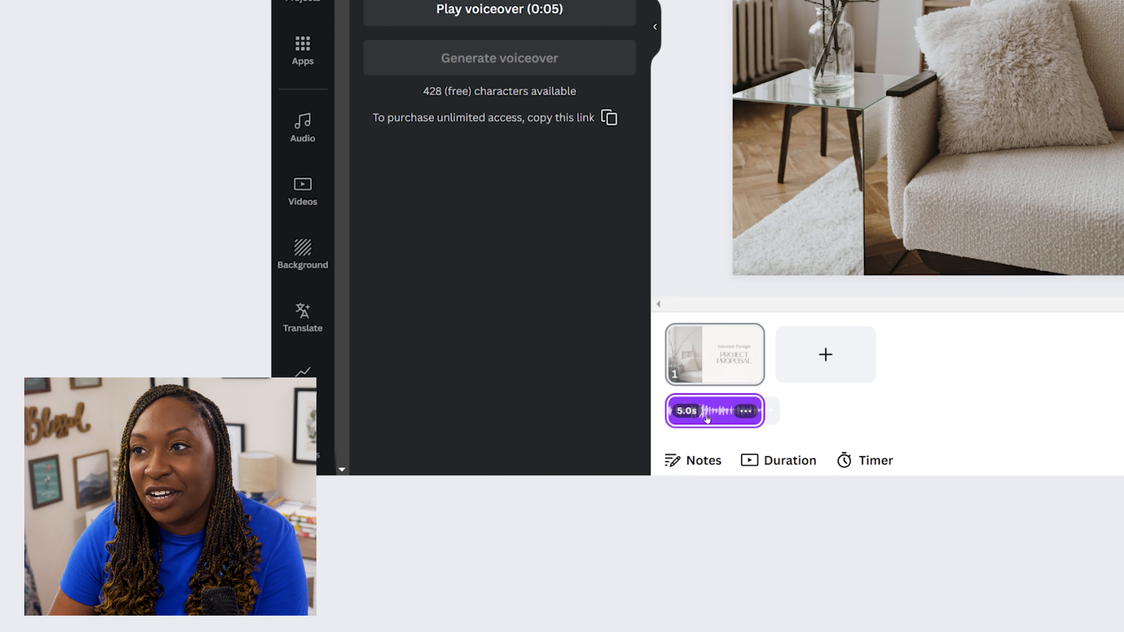